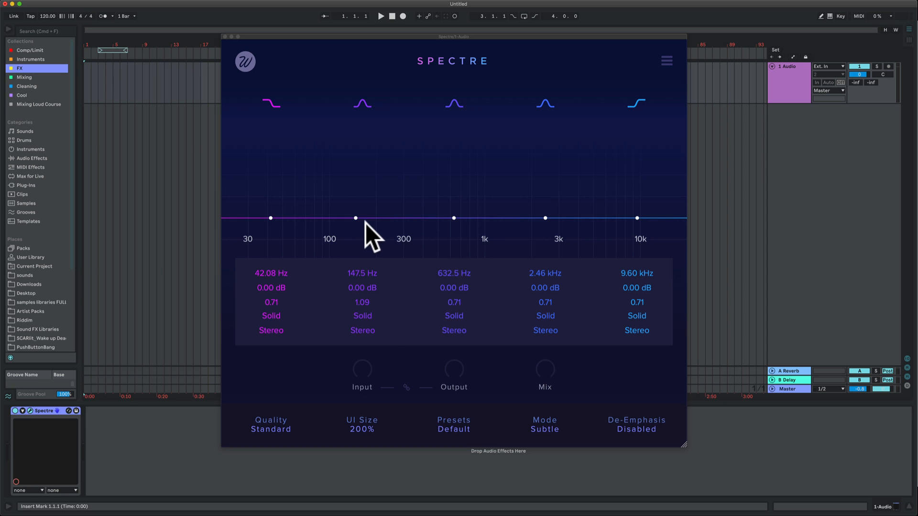
Raise Spectre's first band to about 7.7 dB at 44 Hz, the second to 3.9 dB at 142 Hz, and the third to 2.4 dB at 653 Hz.
left_click_drag(356, 219, 354, 154)
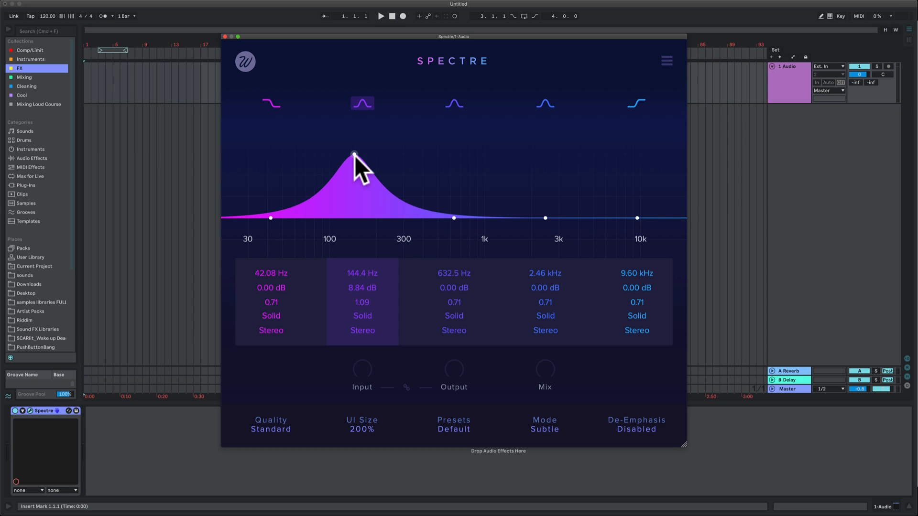
left_click_drag(354, 155, 352, 214)
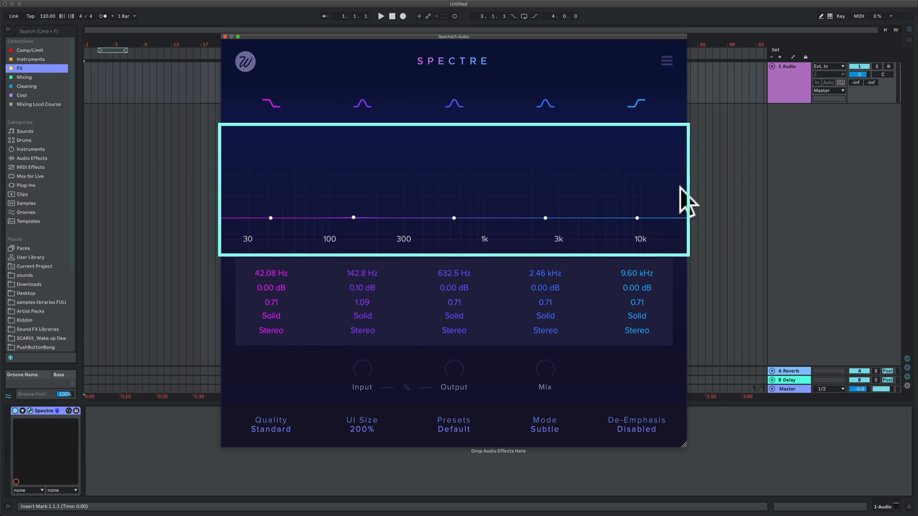
left_click_drag(270, 217, 274, 162)
left_click_drag(355, 213, 353, 186)
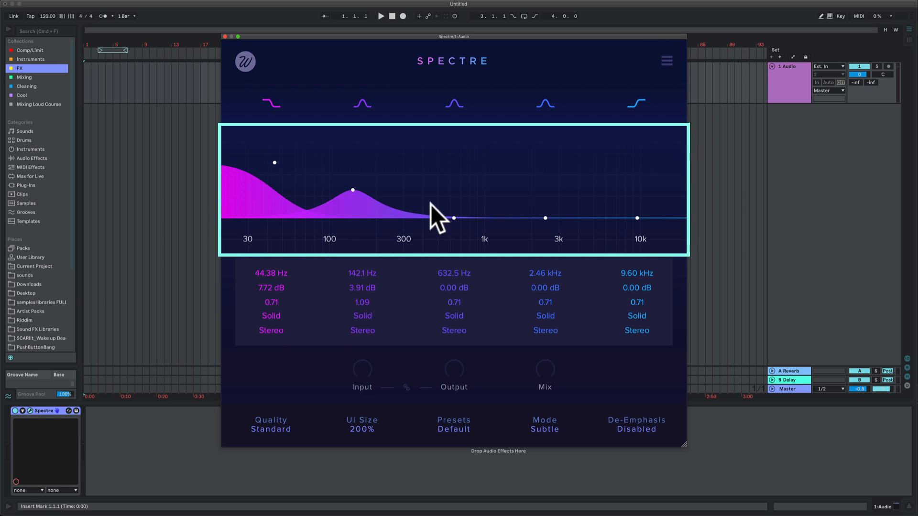
left_click_drag(453, 218, 454, 199)
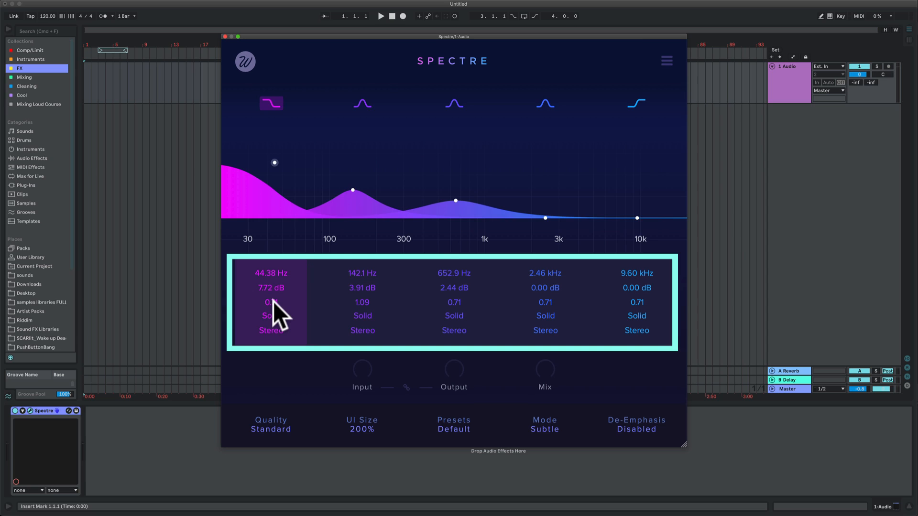
Narrow and widen the second band's Q, leaving it at about 1.73 with the band near 140 Hz.
scroll(362, 300, "up", 5)
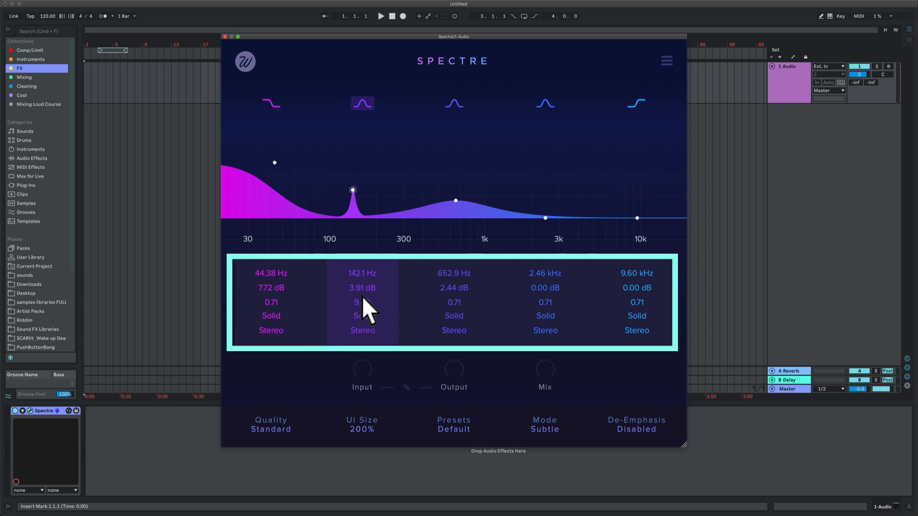
left_click_drag(364, 312, 383, 480)
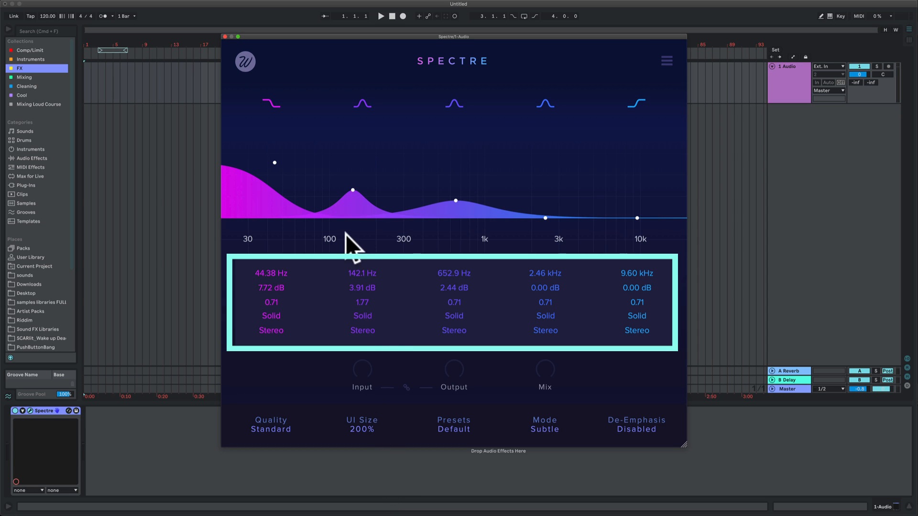
scroll(352, 188, "down", 3)
scroll(352, 187, "up", 5)
scroll(353, 189, "down", 5)
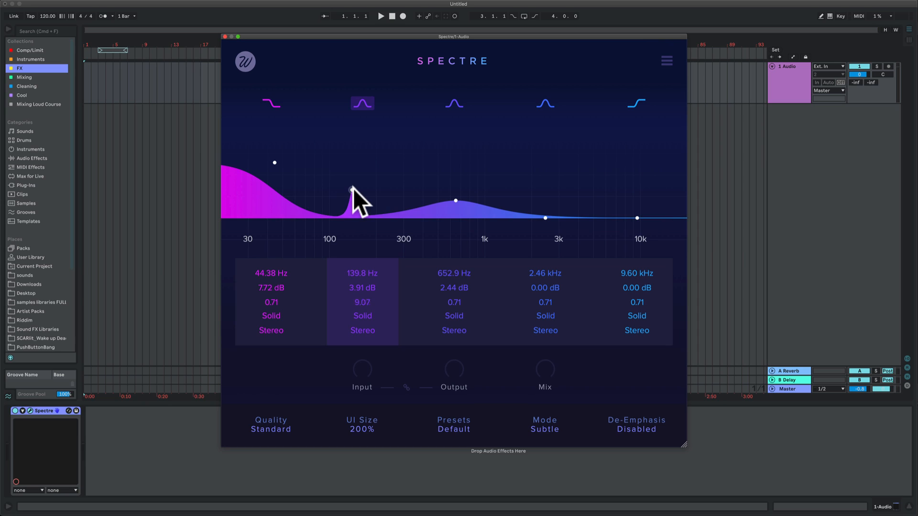
Review the saturation type and channel routing options available for the second band.
left_click(362, 314)
left_click(365, 330)
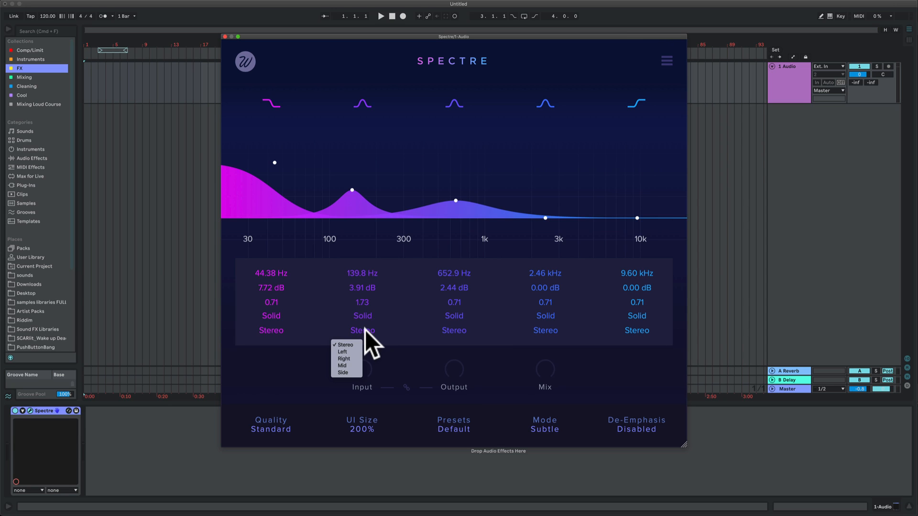
left_click(365, 330)
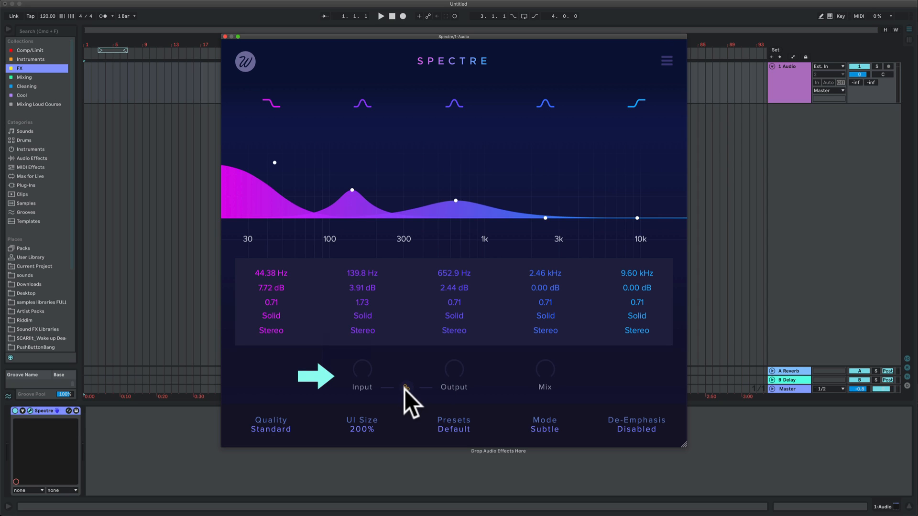
Examine Spectre's Mix control and its Quality, window size, Presets and Mode options.
left_click_drag(546, 372, 535, 323)
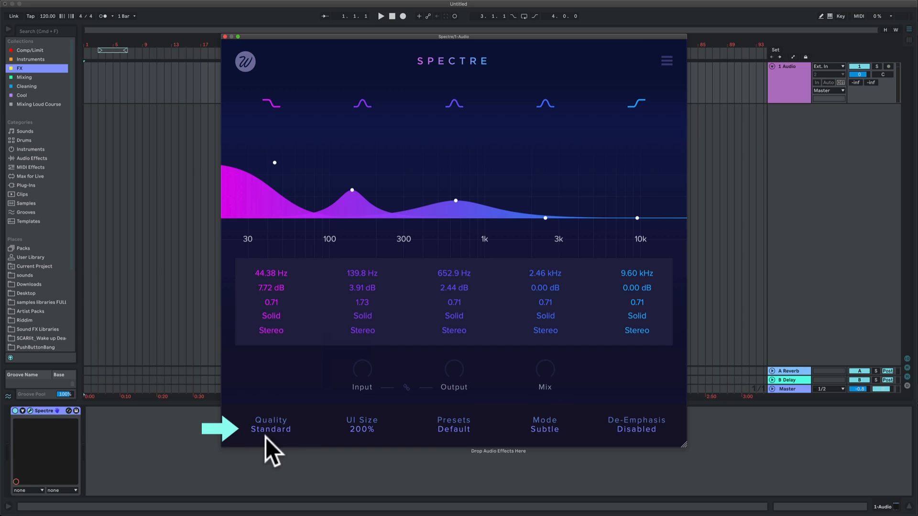
left_click(271, 419)
left_click(385, 417)
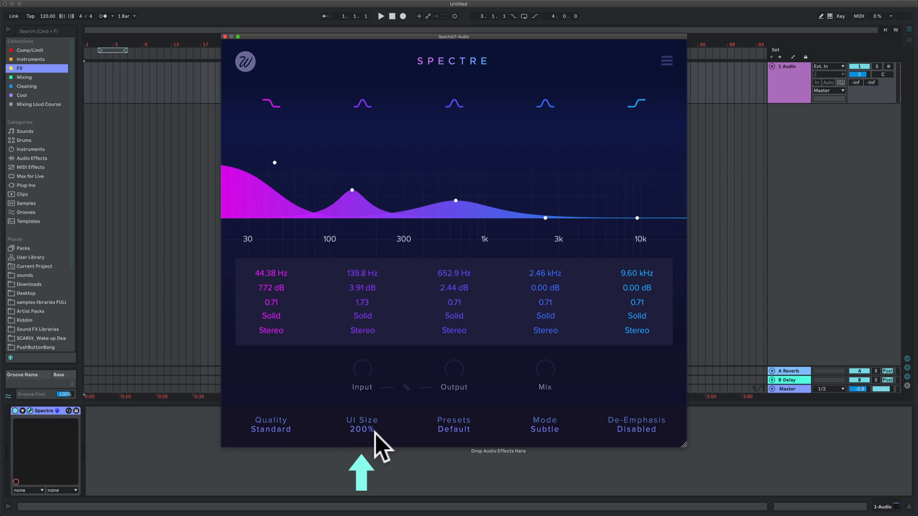
left_click_drag(687, 447, 702, 465)
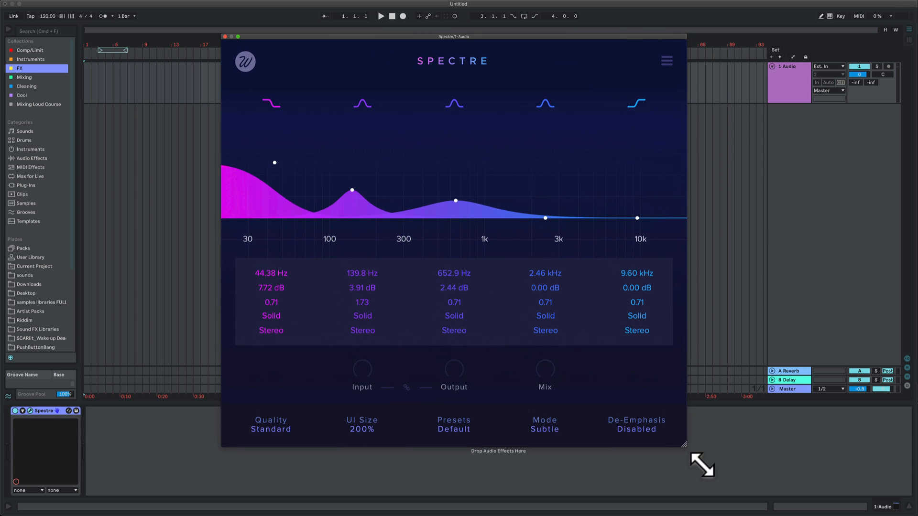
left_click(449, 429)
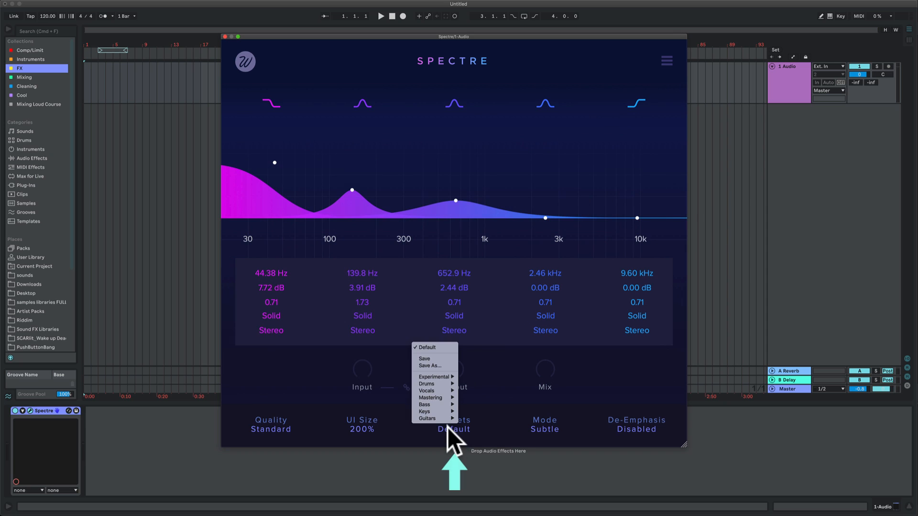
left_click(509, 427)
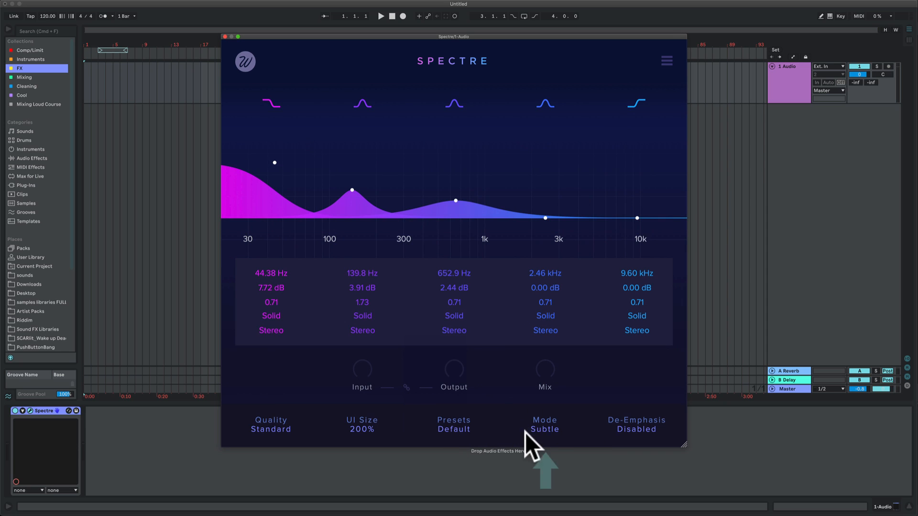
left_click(545, 429)
left_click(518, 425)
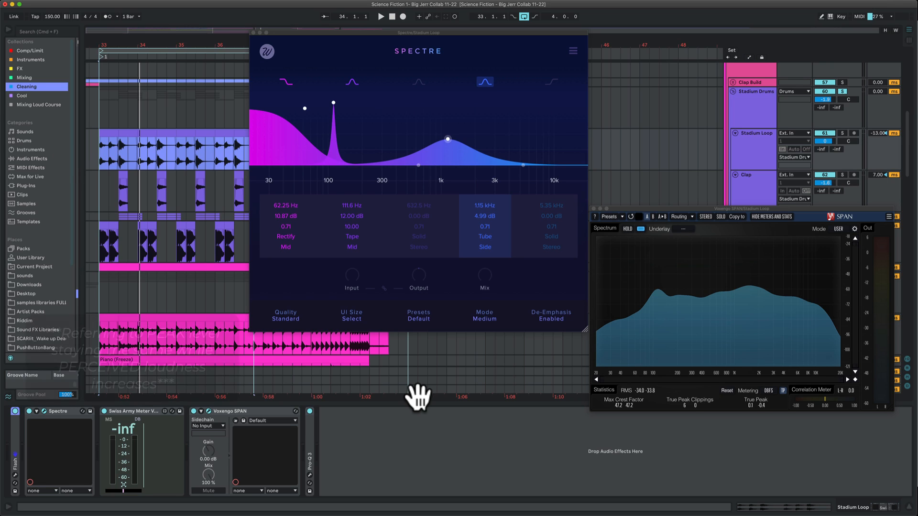
Play the Stadium Loop track and toggle its Spectre device to compare the drums with and without saturation.
left_click(144, 441)
key("space")
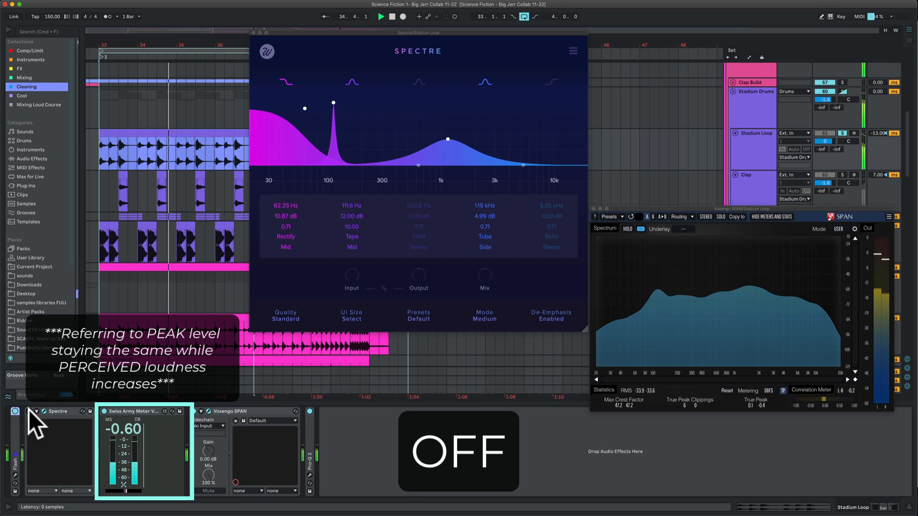
left_click(29, 409)
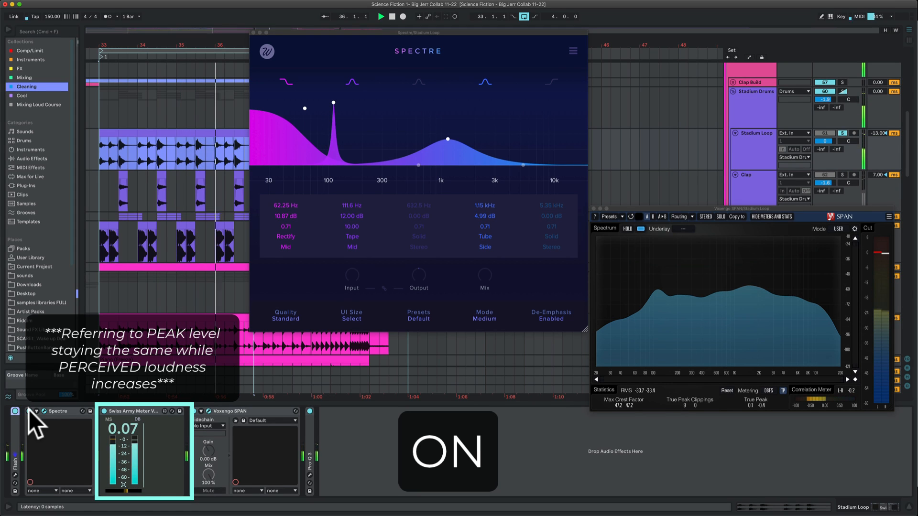
left_click(29, 410)
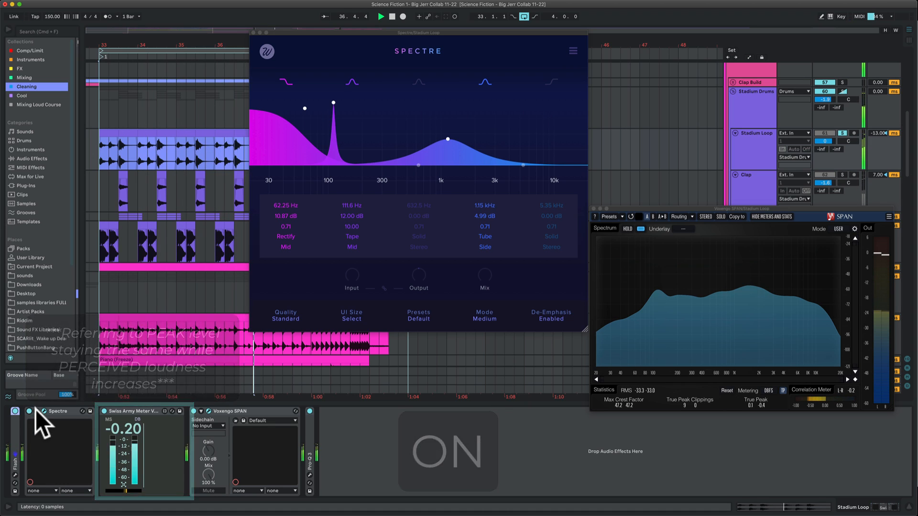
key("space")
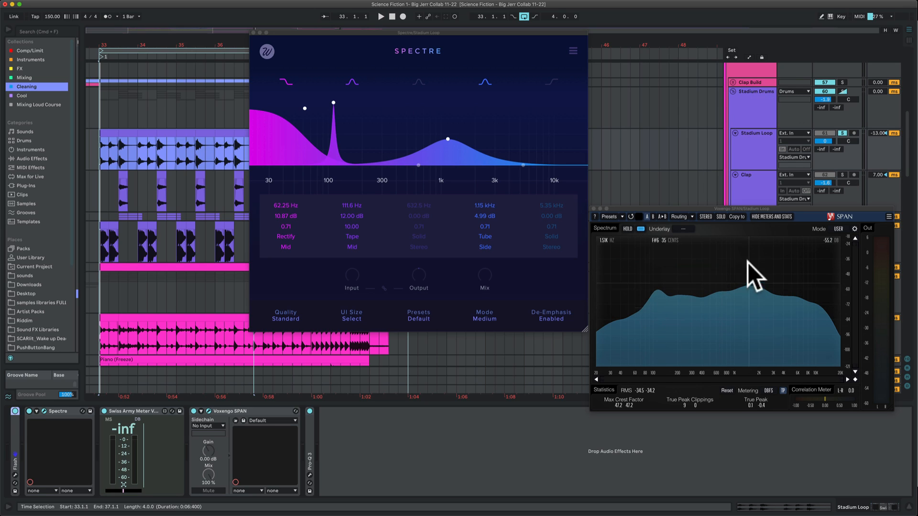
Audition narrow frequency bands in SPAN's spectrum, starting around the loop's low-frequency peak, during playback of the Stadium Loop.
left_click(647, 294, "super")
key("space")
left_click_drag(647, 294, 658, 274)
key("space")
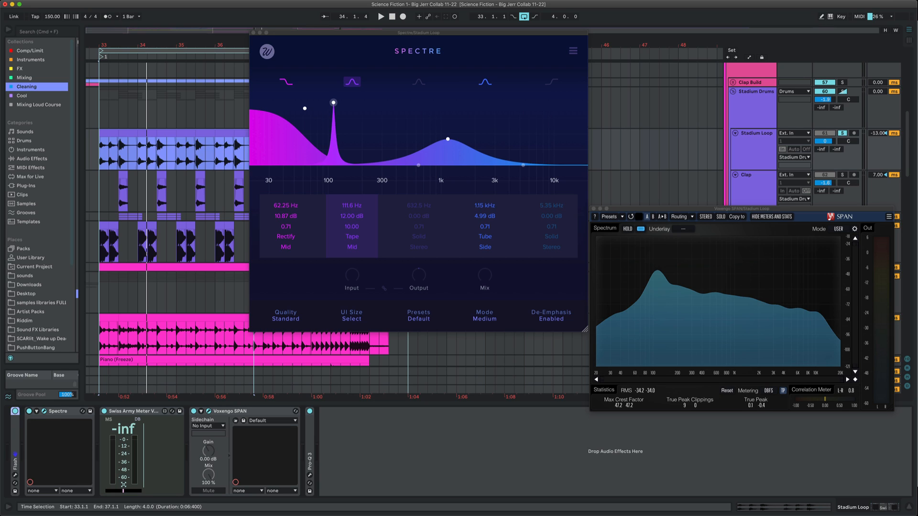
key("space")
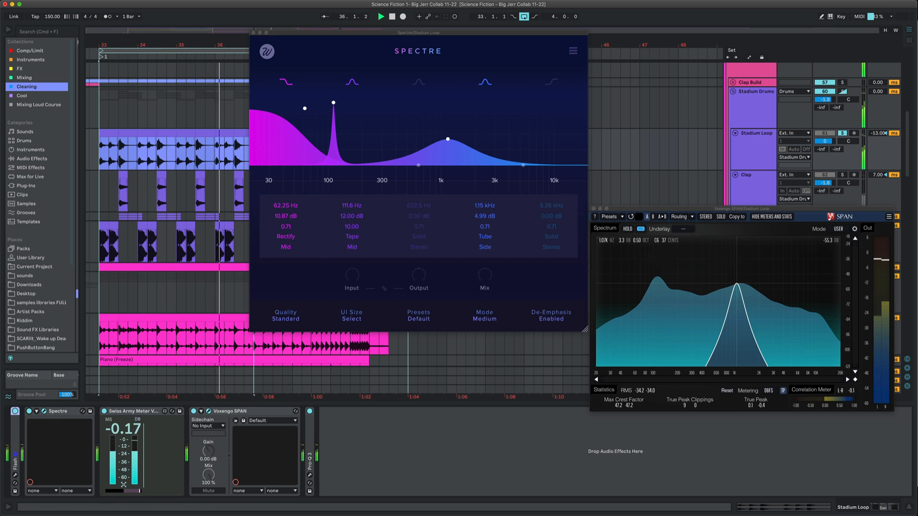
key("space")
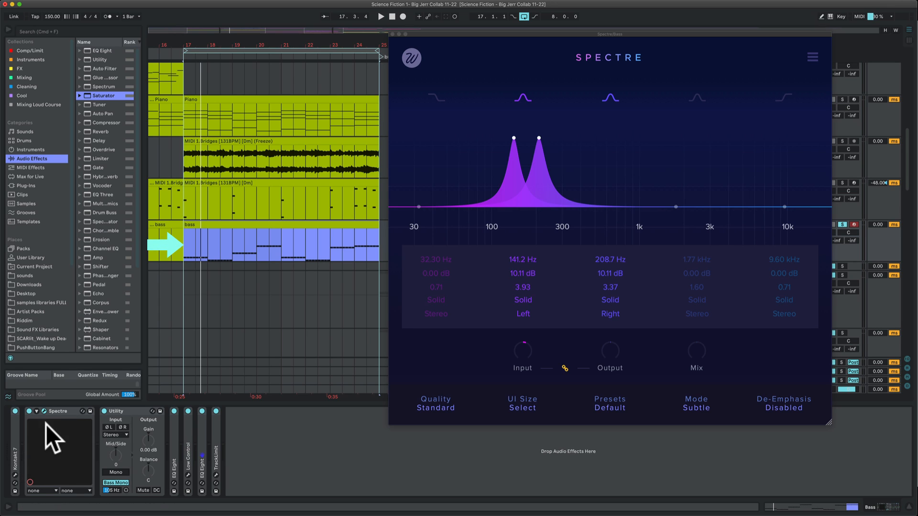
Play the bass track and toggle its Spectre device to compare the processed and unprocessed bass.
left_click(27, 409)
key("space")
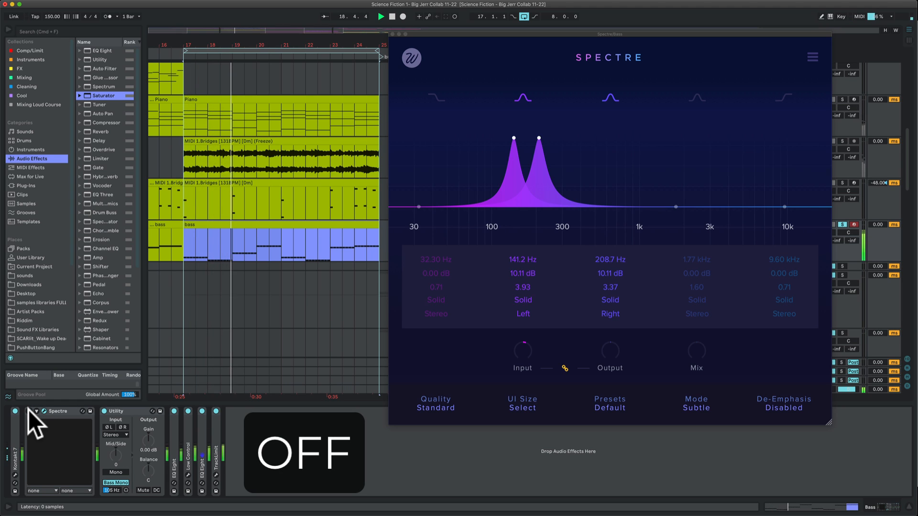
left_click(28, 409)
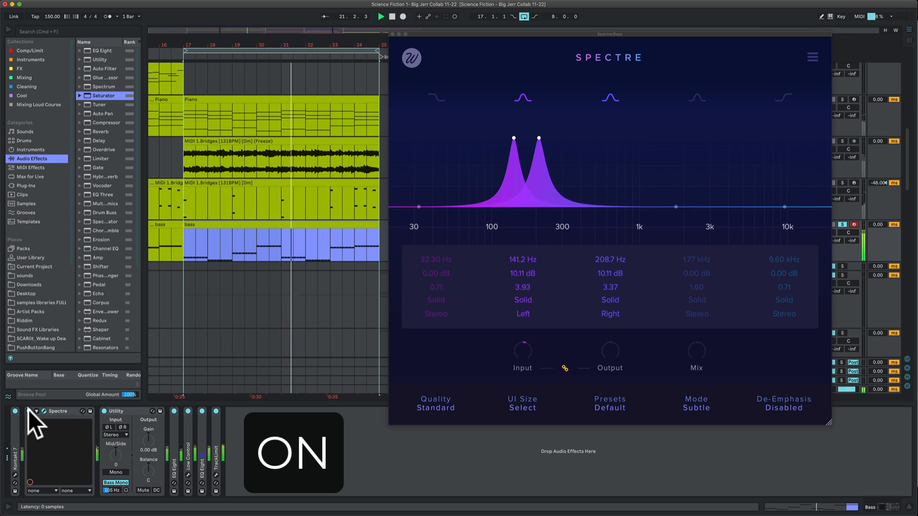
left_click(28, 410)
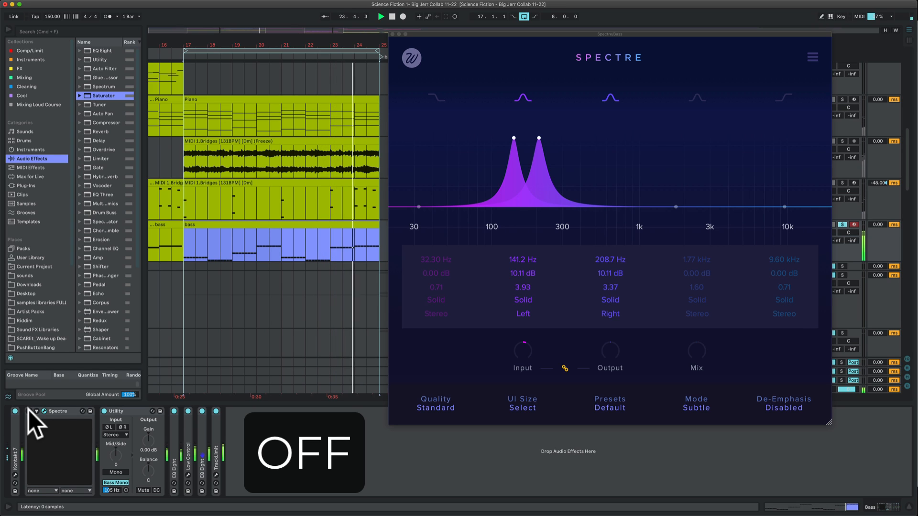
left_click(27, 409)
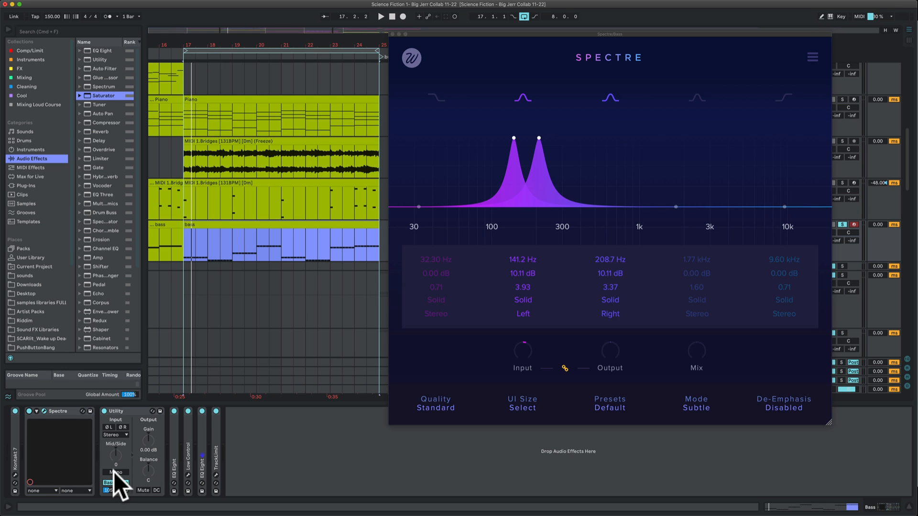
Play the bass and toggle Mono on its Utility device to check the widened sound's mono compatibility.
key("space")
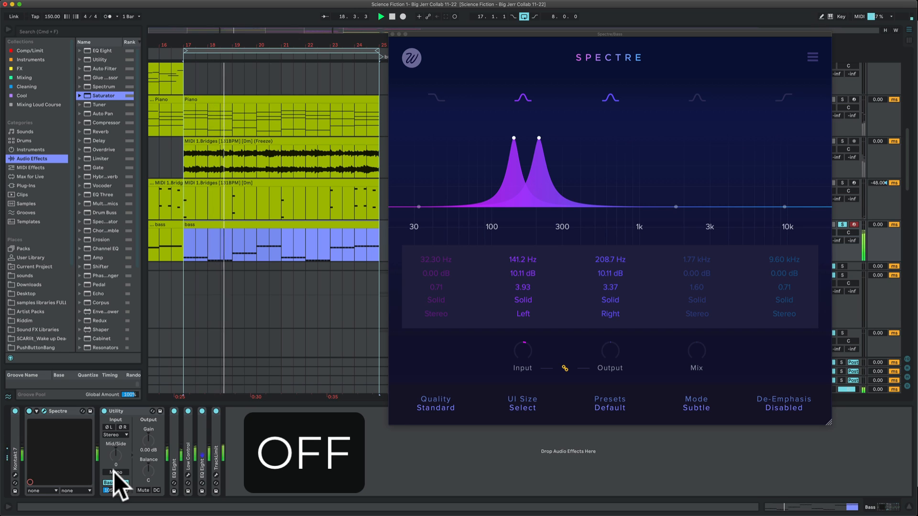
left_click(113, 472)
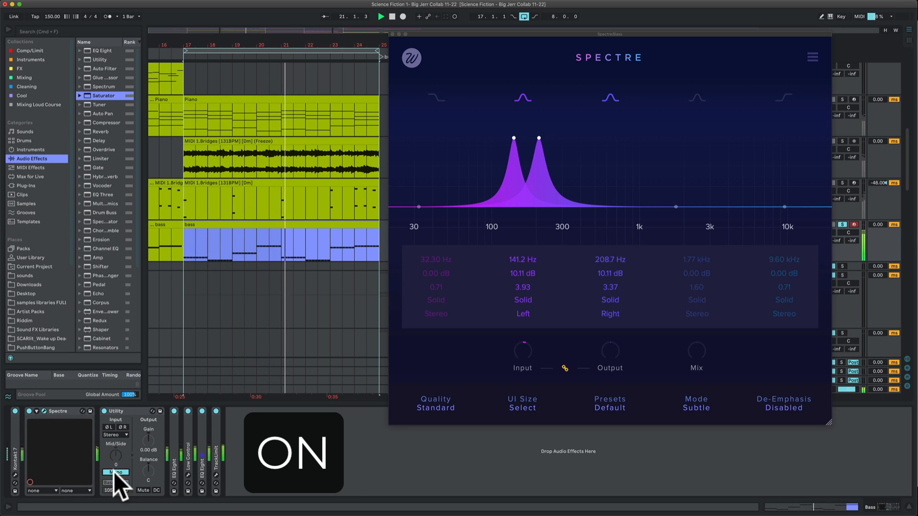
left_click(114, 472)
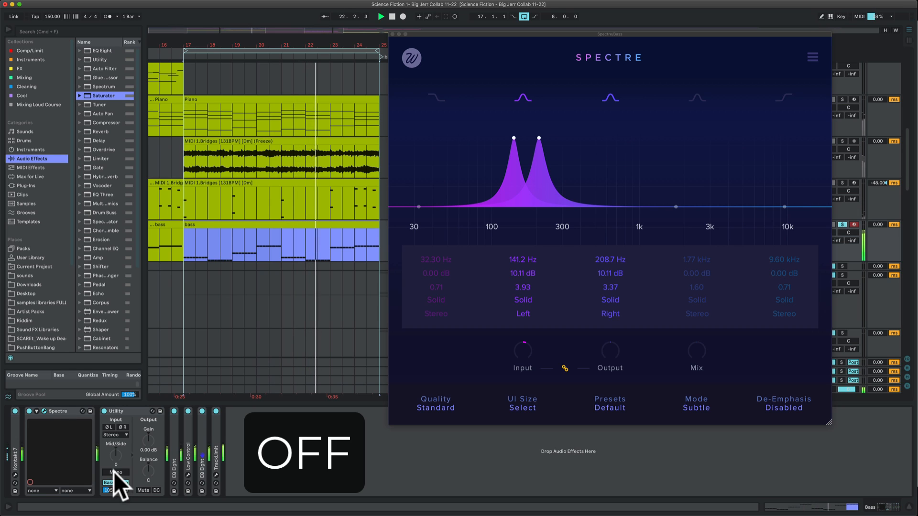
left_click(114, 472)
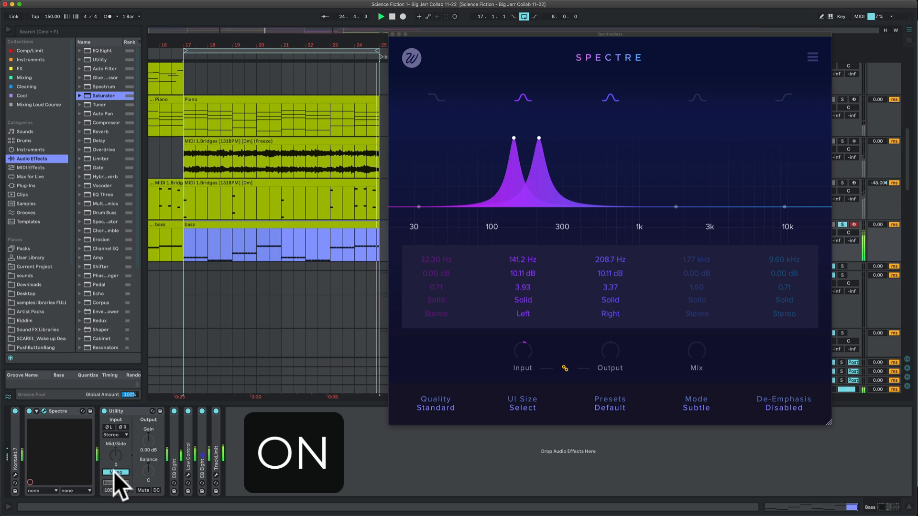
key("space")
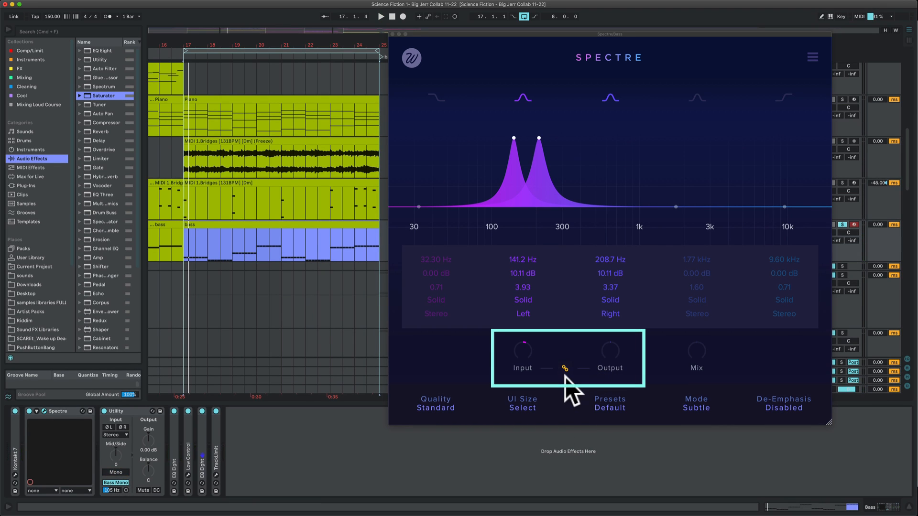
mouse_move(529, 356)
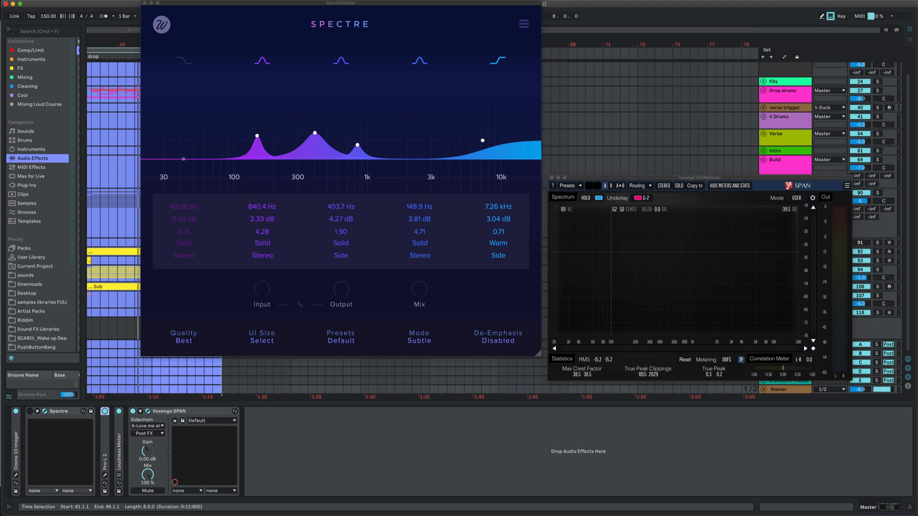
Play the drop, reset SPAN's held spectrum, and toggle Spectre on the Master track to compare the mix.
key("space")
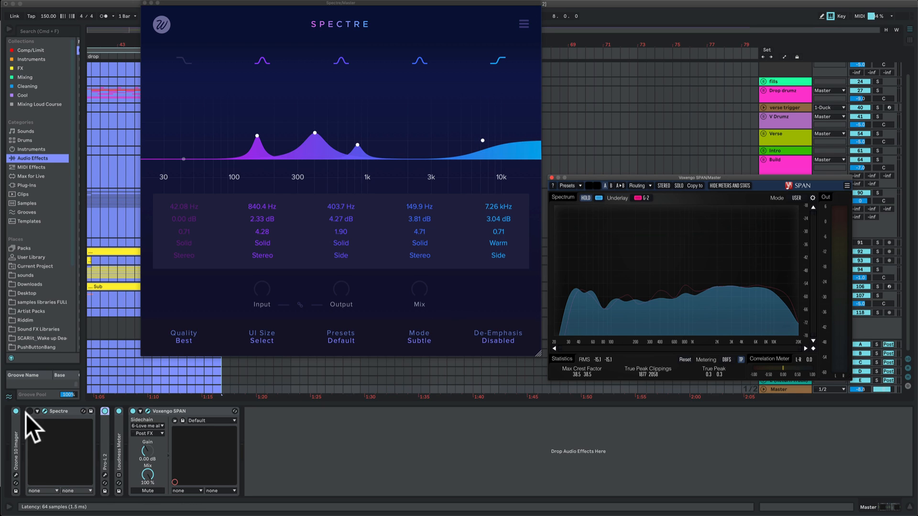
left_click(656, 281)
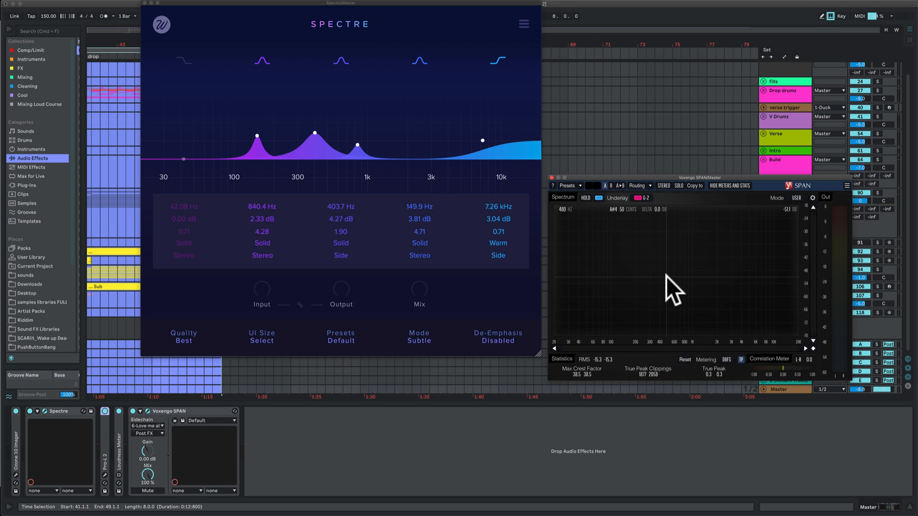
key("space")
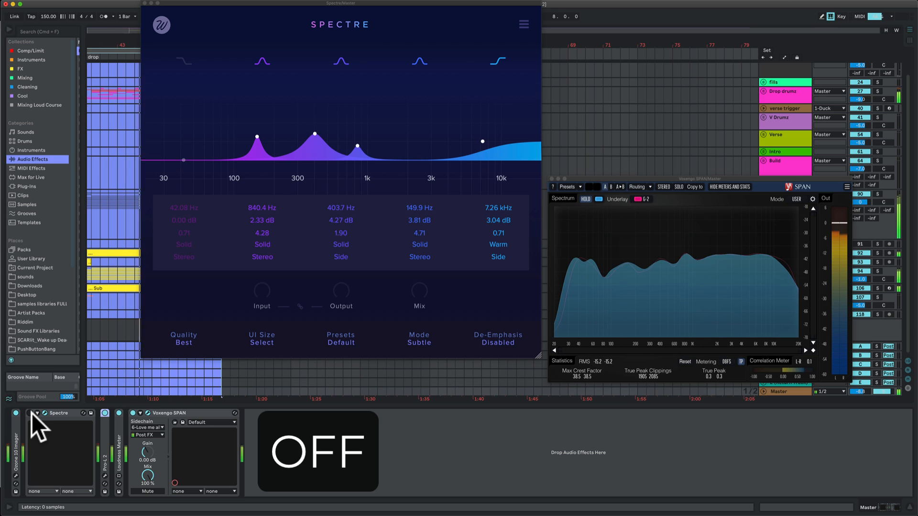
left_click(31, 413)
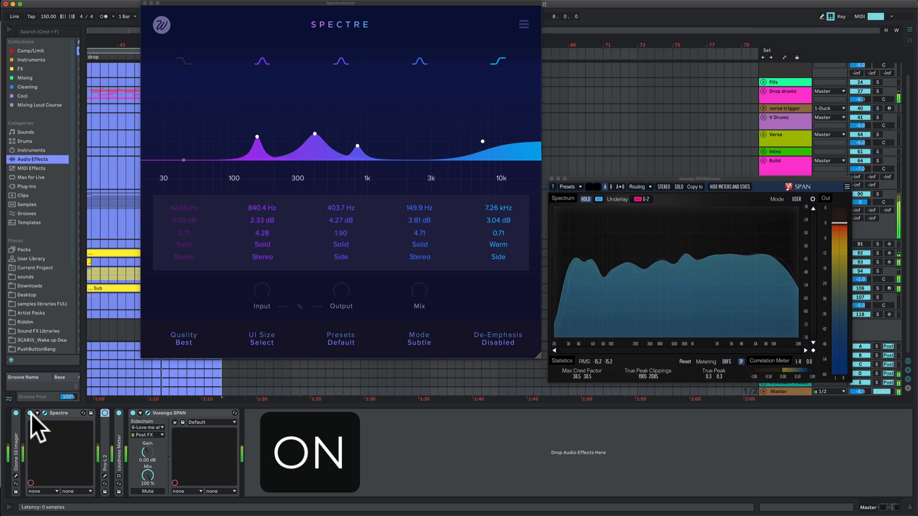